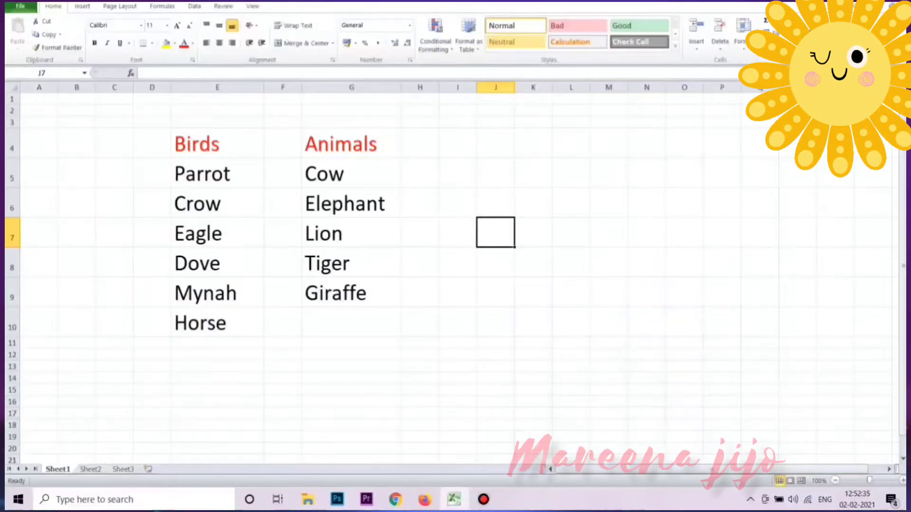
- Cut Horse from cell E10 of the Birds list and paste it into G10 under Giraffe
drag(217, 144, 217, 323)
drag(352, 143, 351, 293)
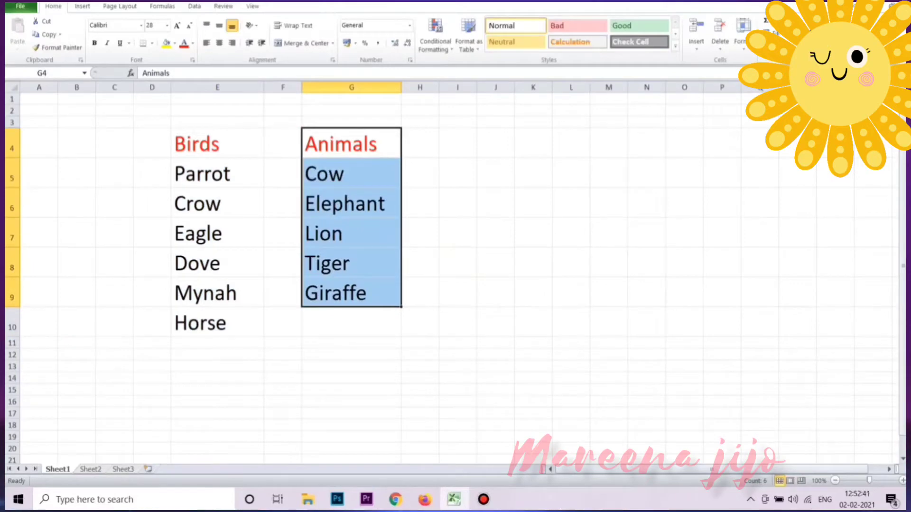
click(217, 322)
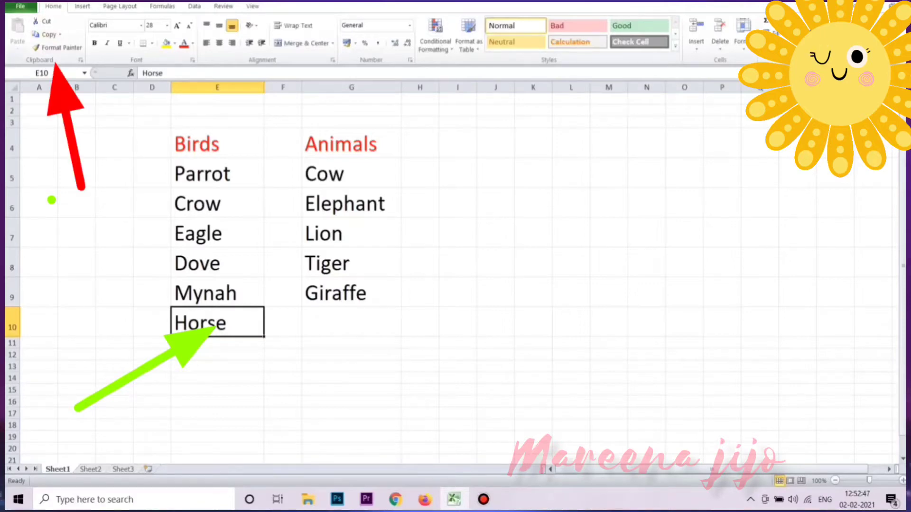
click(42, 21)
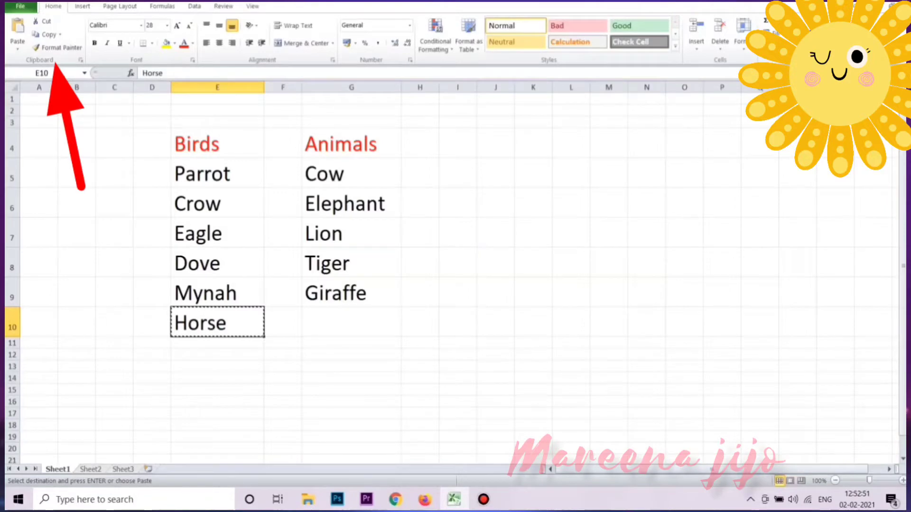
click(351, 322)
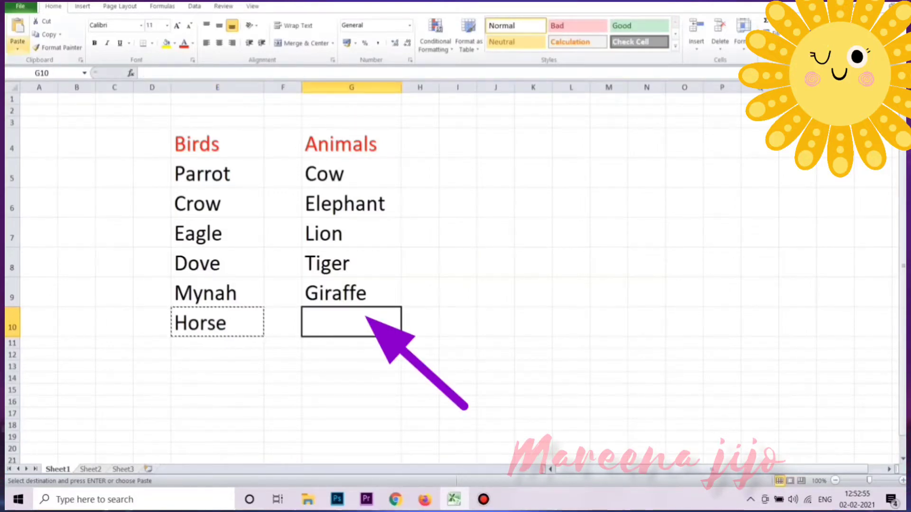
click(18, 45)
click(16, 75)
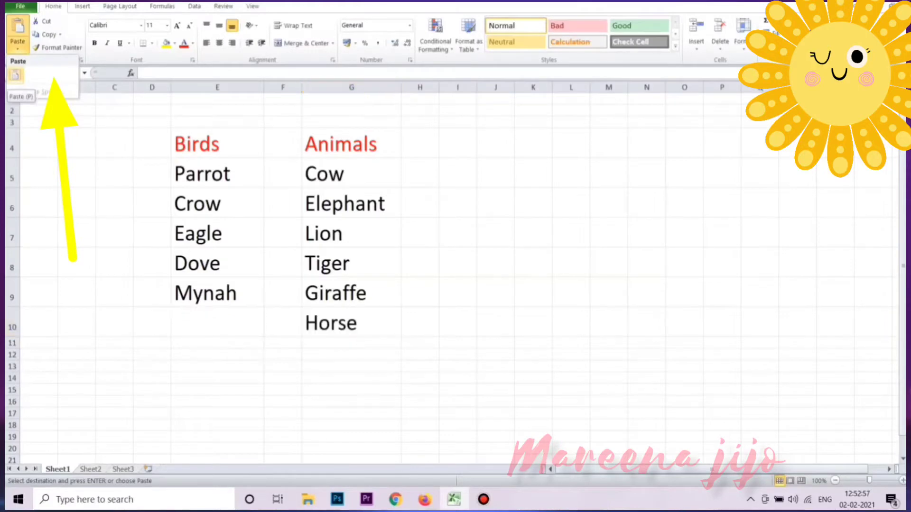
click(351, 366)
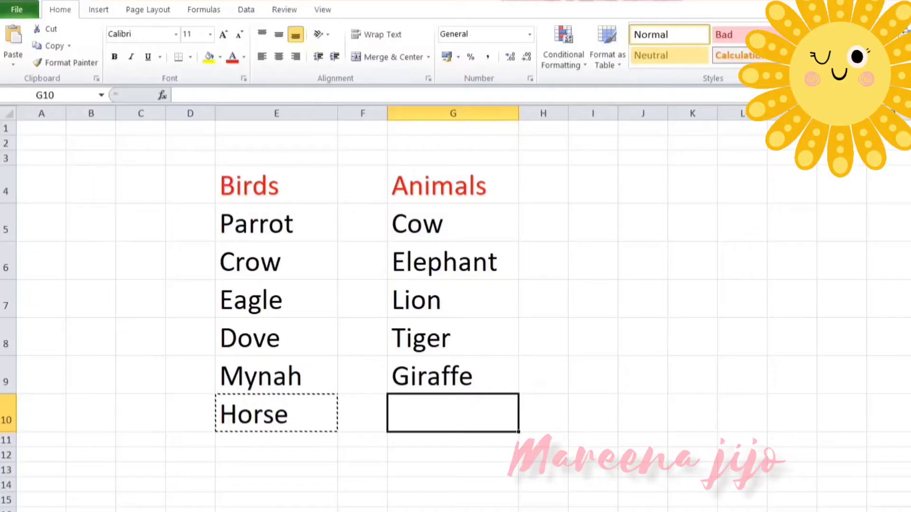
- Copy the Birds list from E4:E10 and paste it starting at I4, widening column I to make room
drag(277, 185, 277, 414)
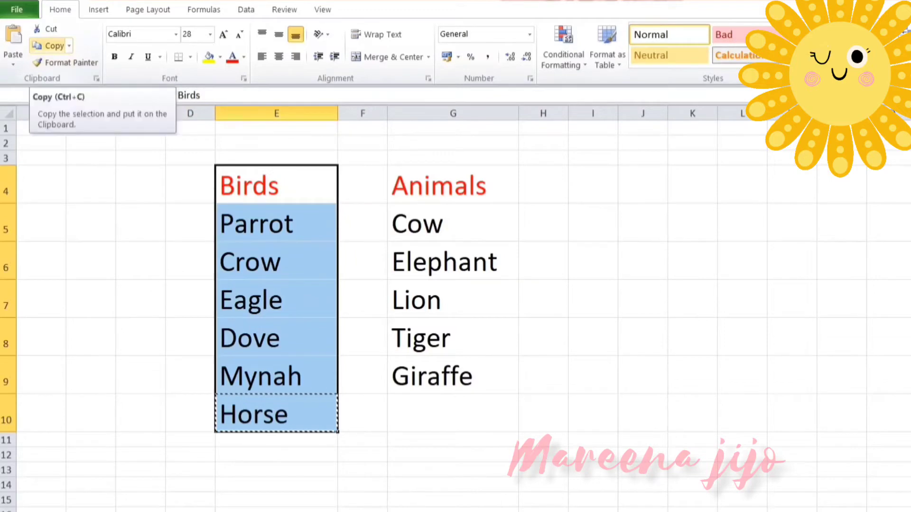
click(49, 46)
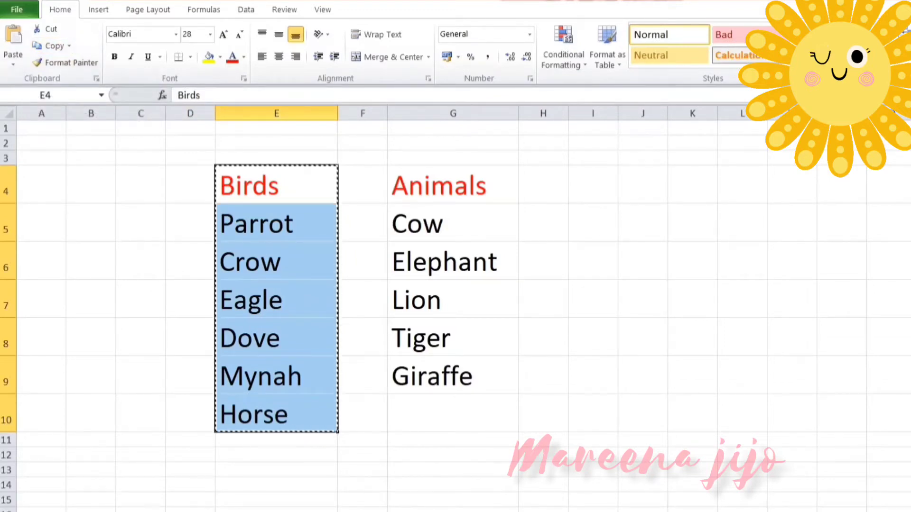
click(593, 184)
drag(617, 112, 747, 113)
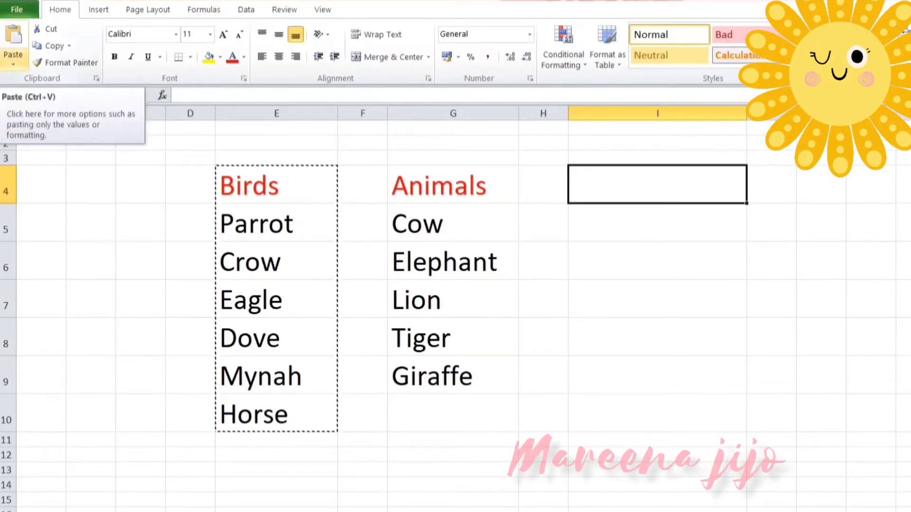
click(13, 63)
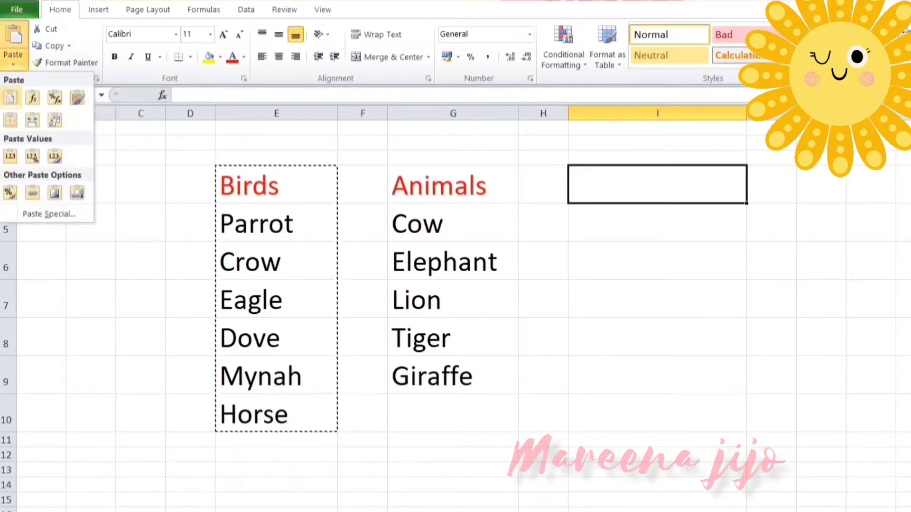
click(11, 98)
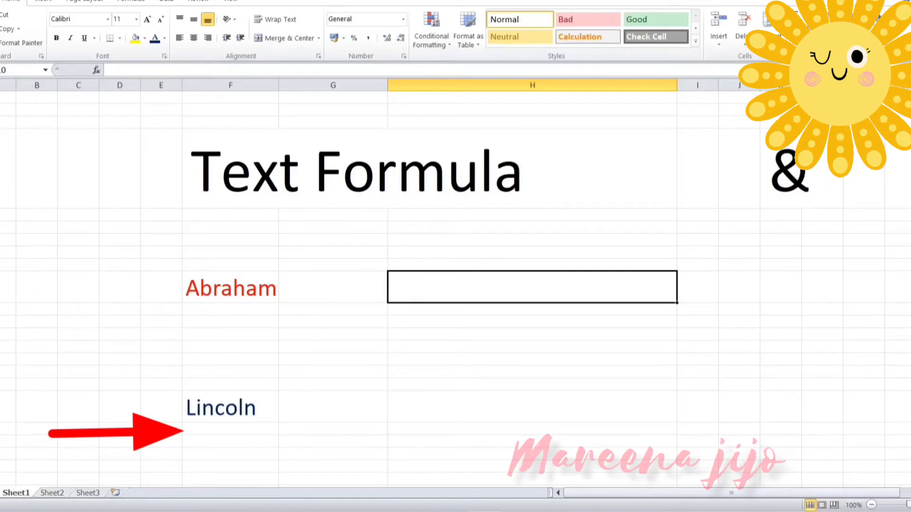
- Enter the text formula =F10&F18 in cell H10 to join the two names
text(=)
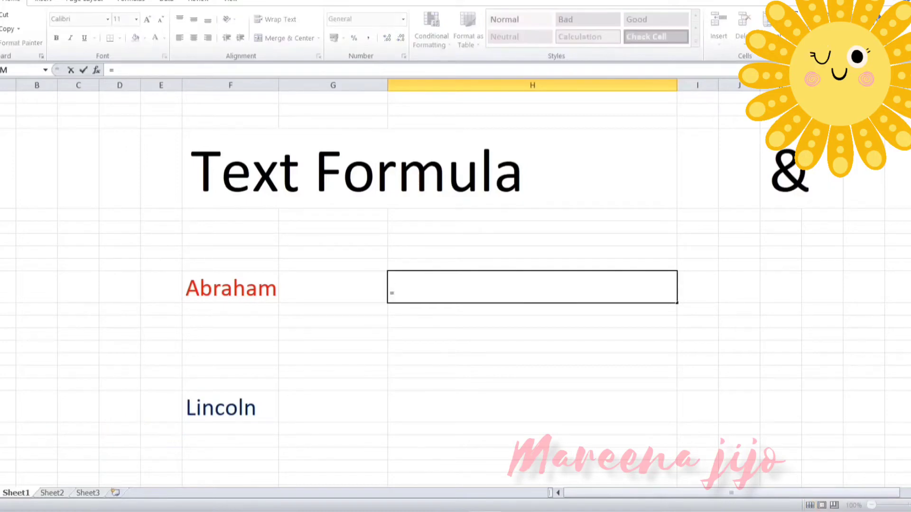
text(F10)
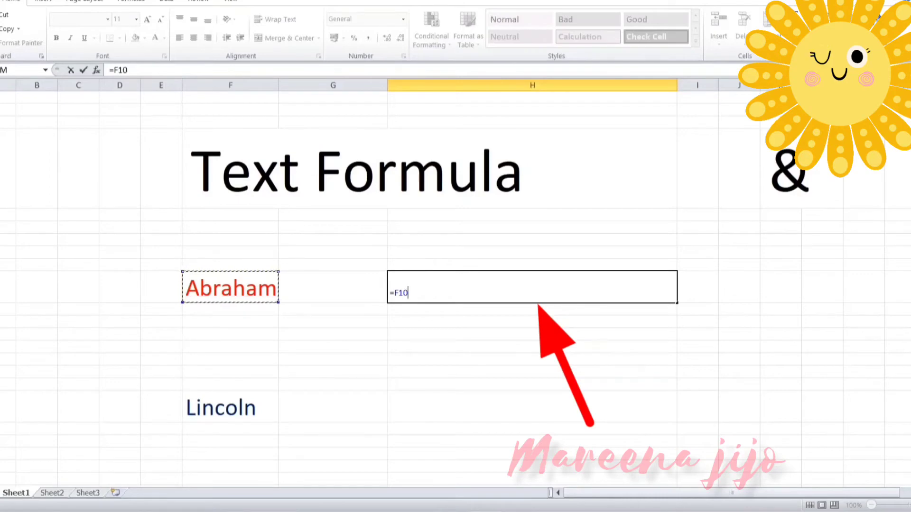
text(&)
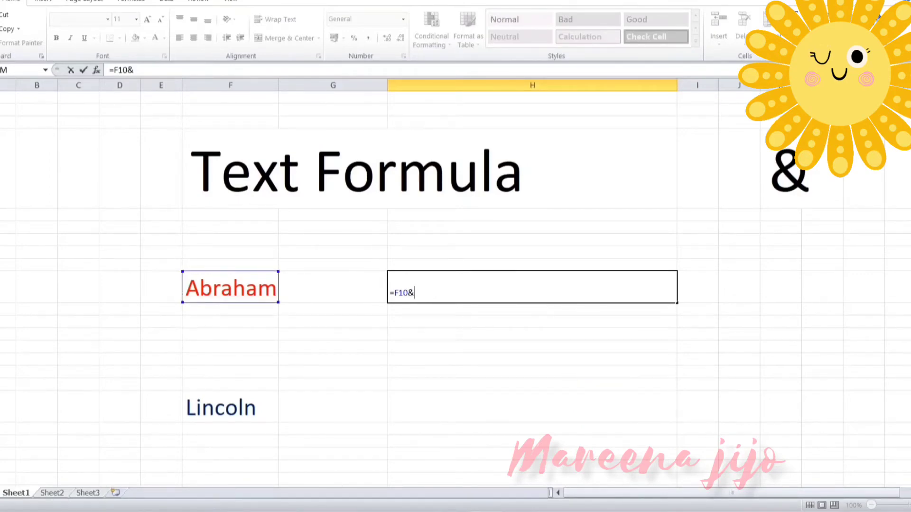
click(230, 406)
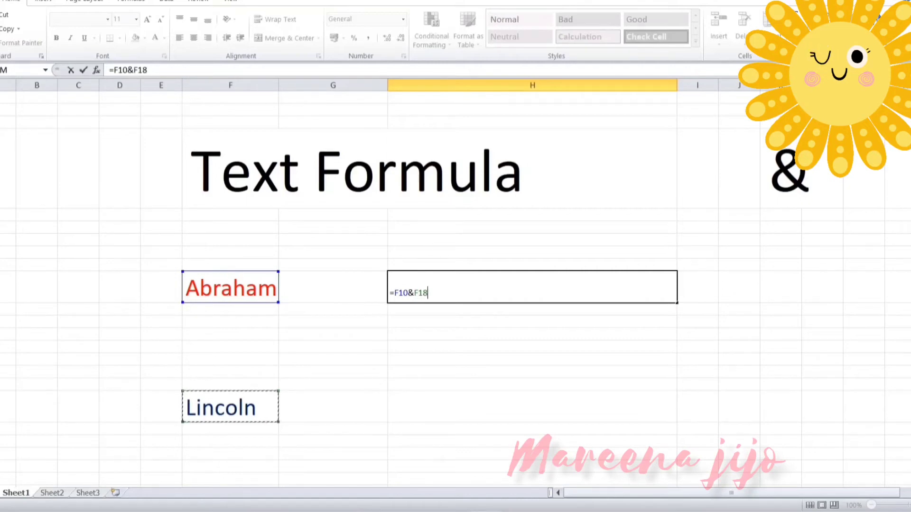
key(Return)
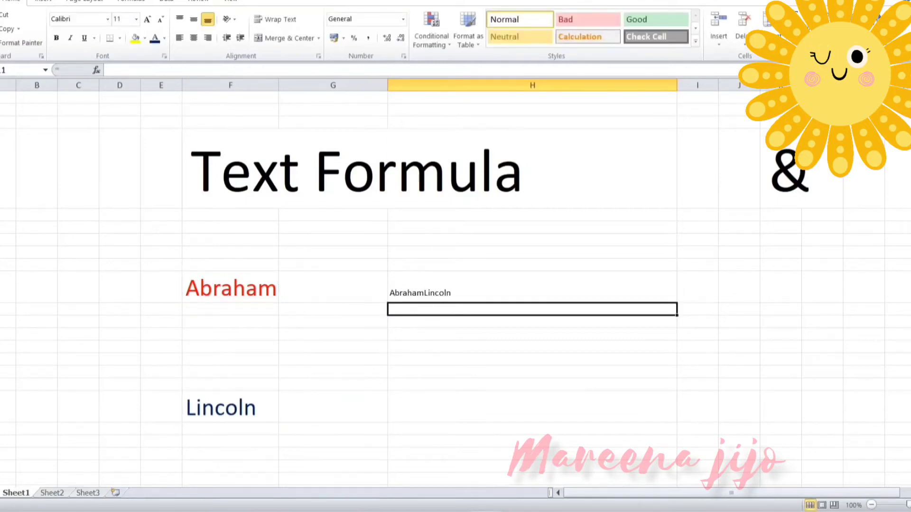
- Set the font size of the joined text in cell H10 to 48
click(532, 287)
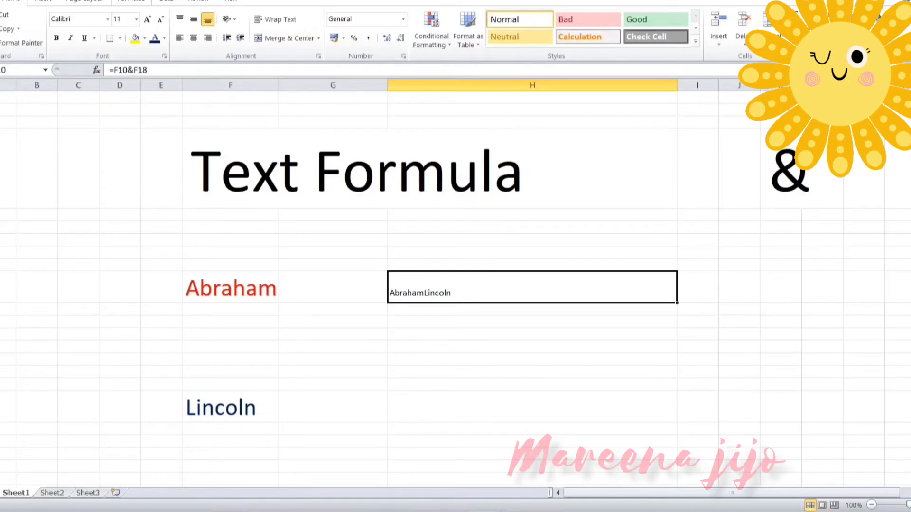
click(137, 19)
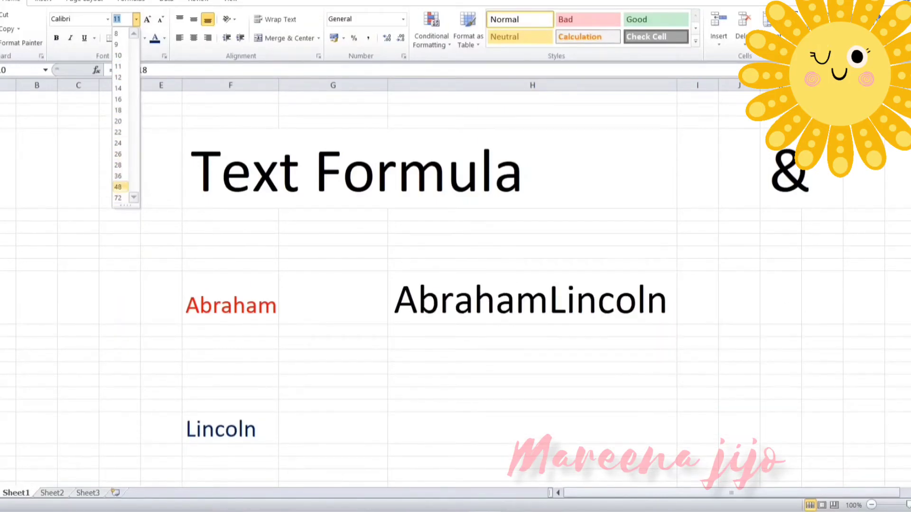
click(118, 187)
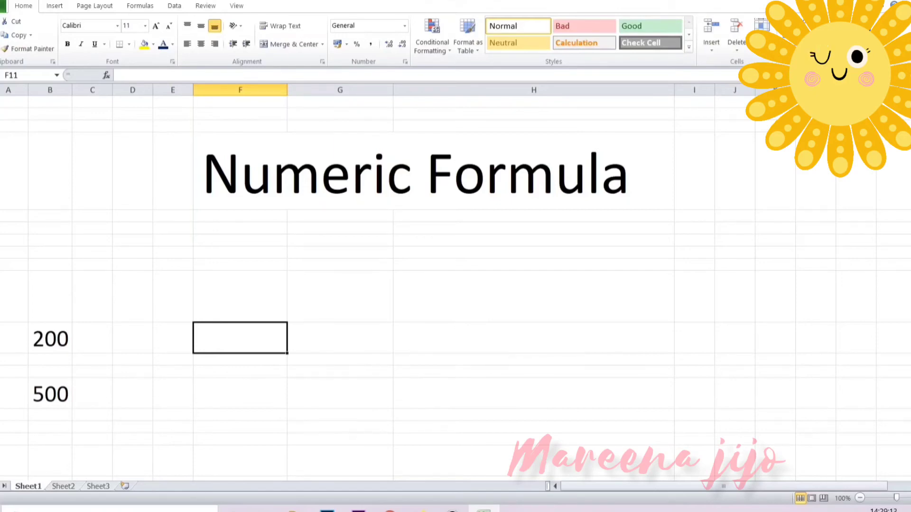
- Enter the numeric formula =B11+B14 in cell F11 to add the two numbers
text(=)
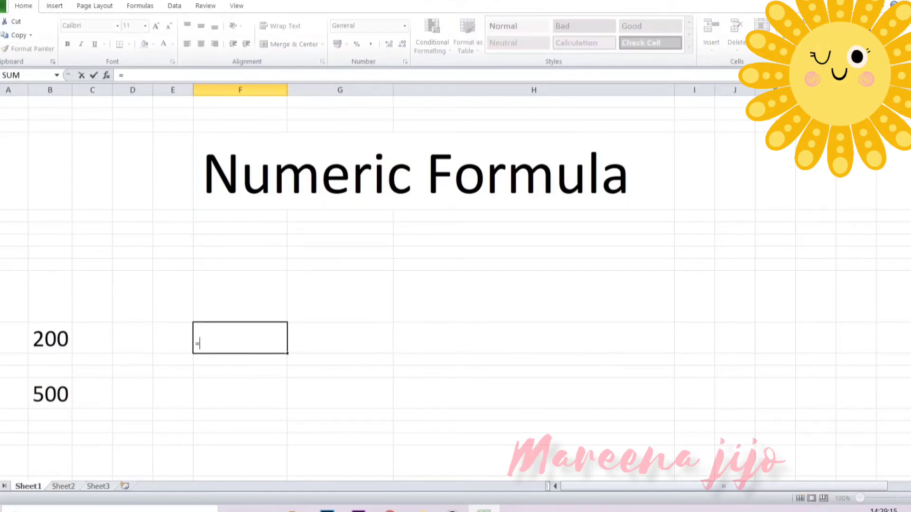
click(50, 338)
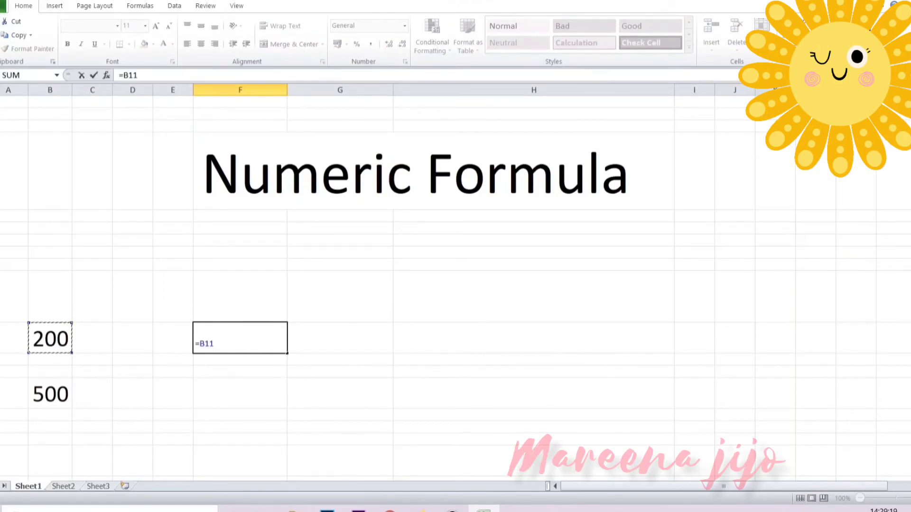
text(+)
click(50, 393)
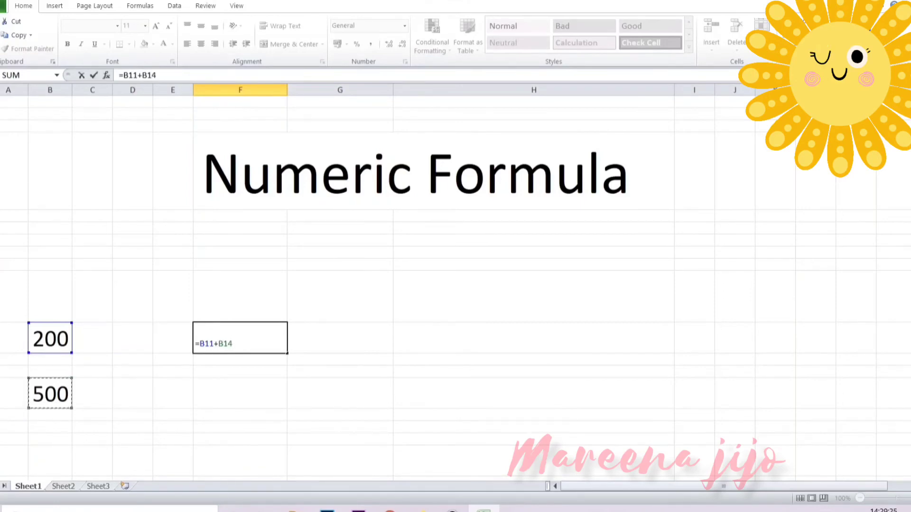
key(Return)
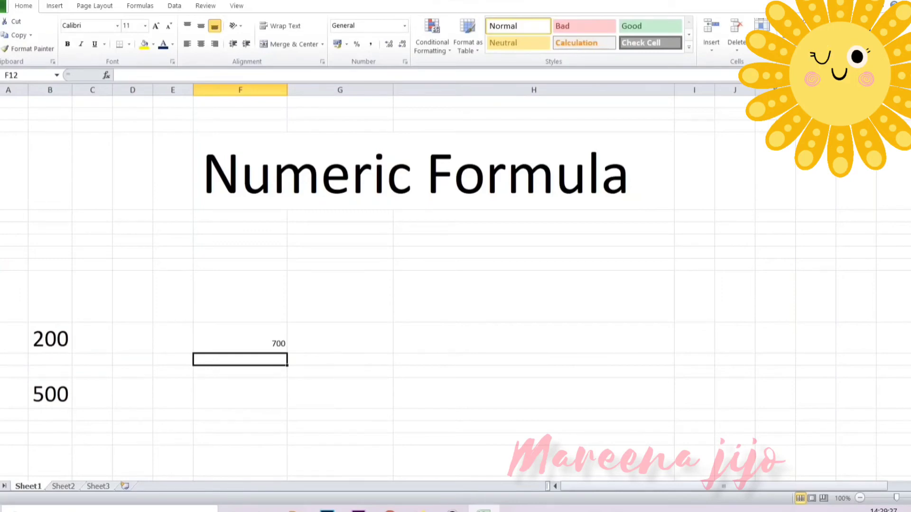
- Set the font size of the sum in cell F11 to 48
click(240, 337)
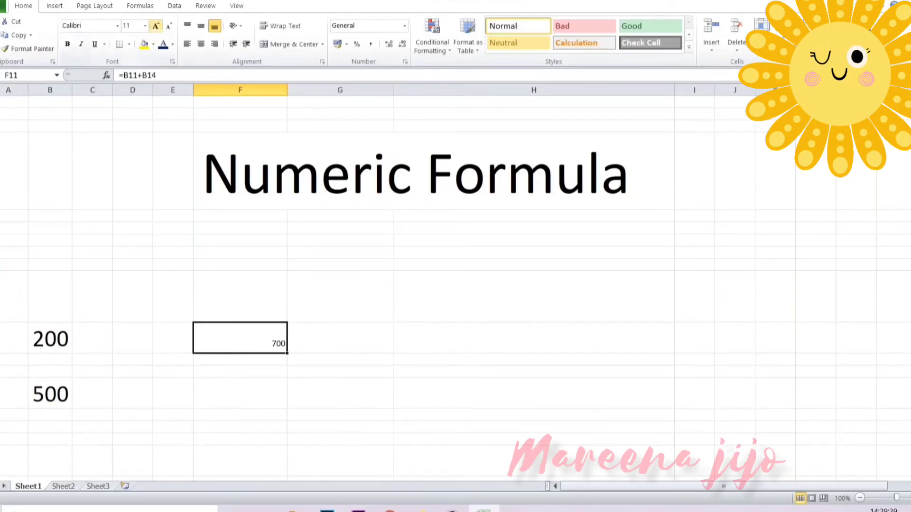
click(145, 26)
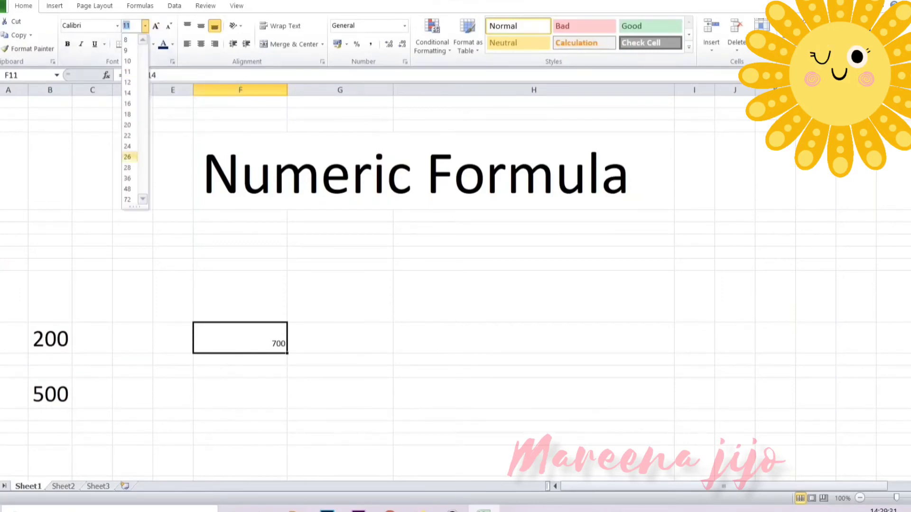
click(127, 189)
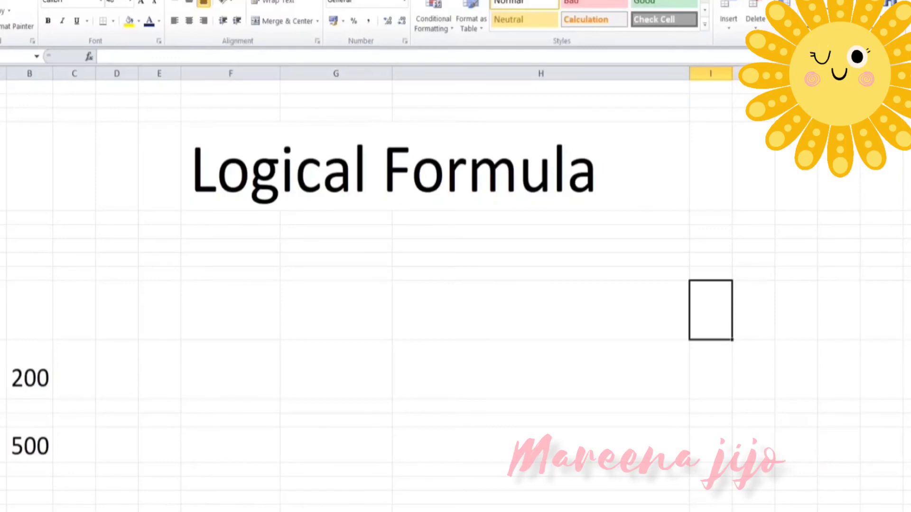
- Enter the logical formula =B14>B11 in cell I10 to compare the two numbers
text(=)
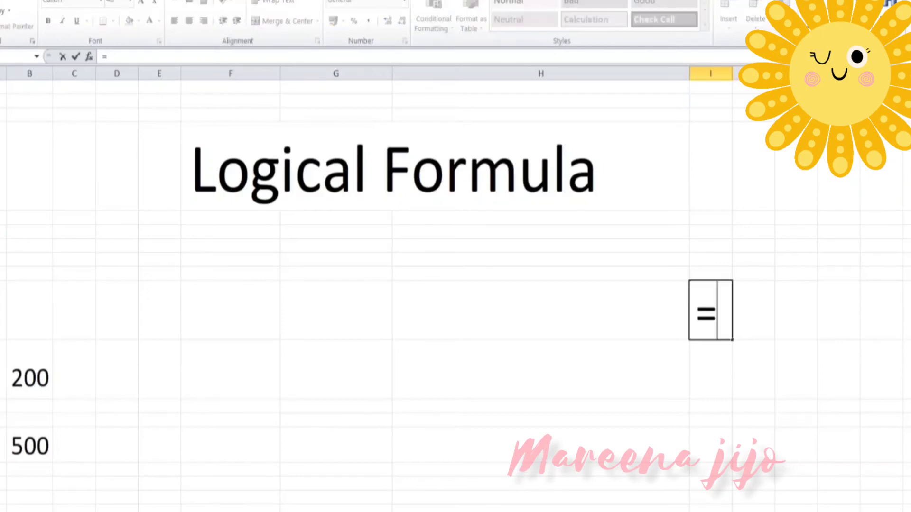
text(B14>)
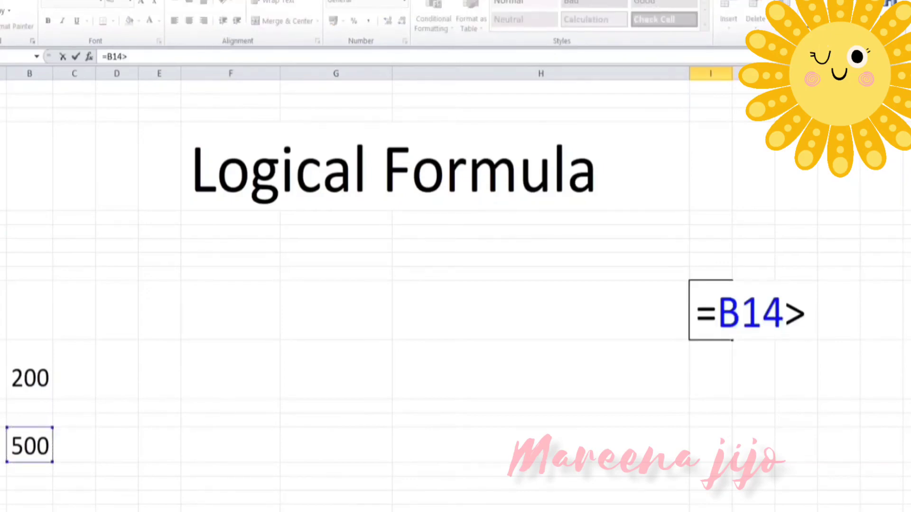
click(30, 369)
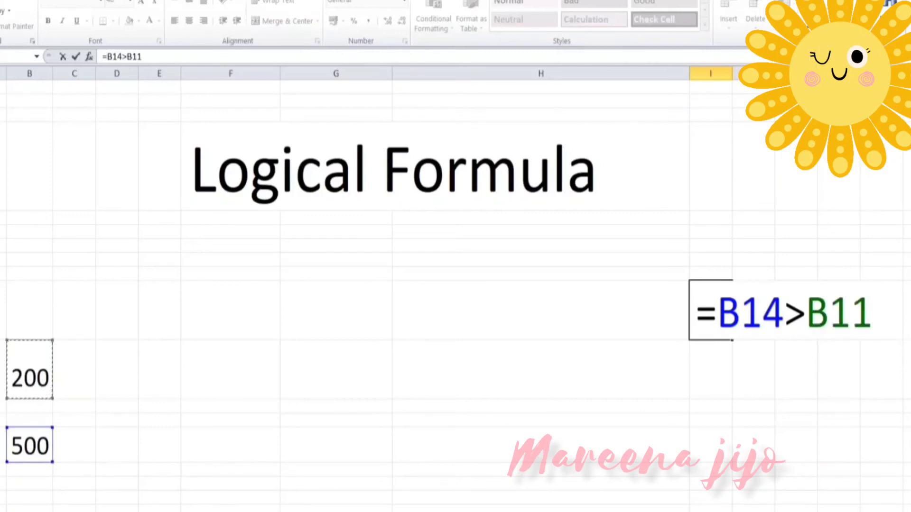
key(Return)
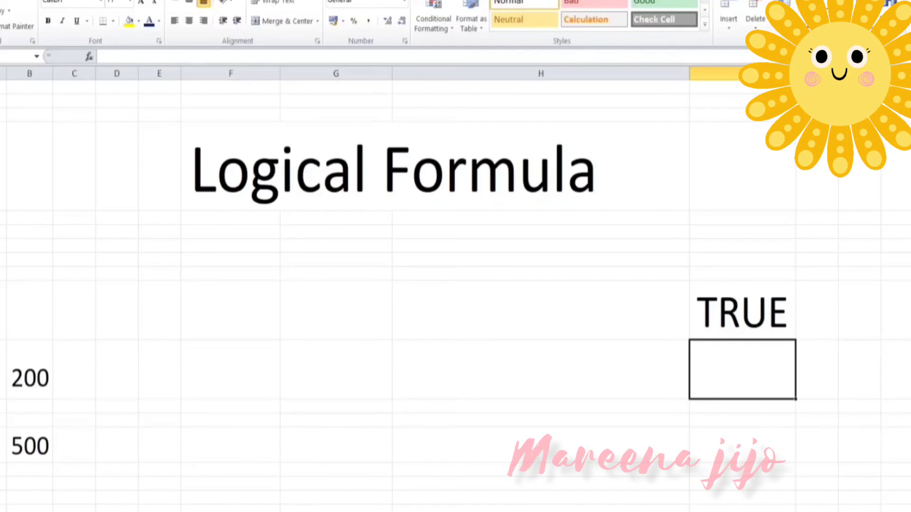
click(742, 445)
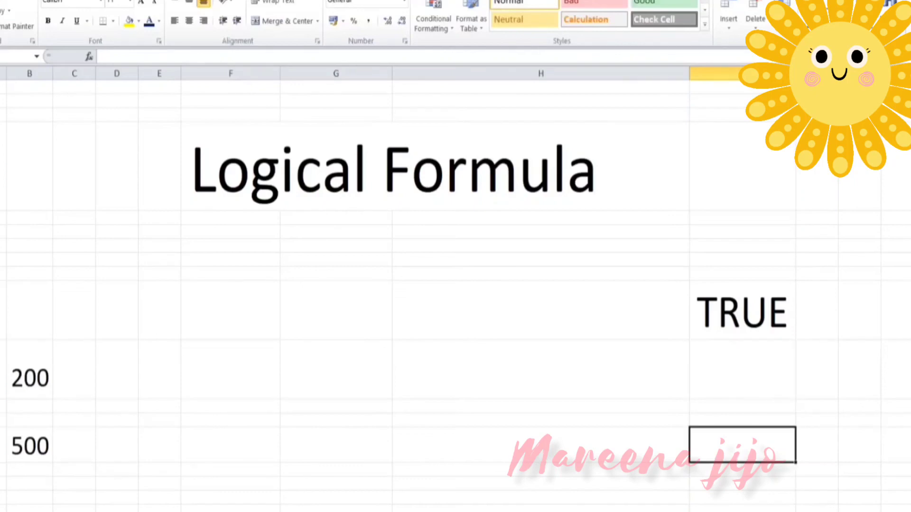